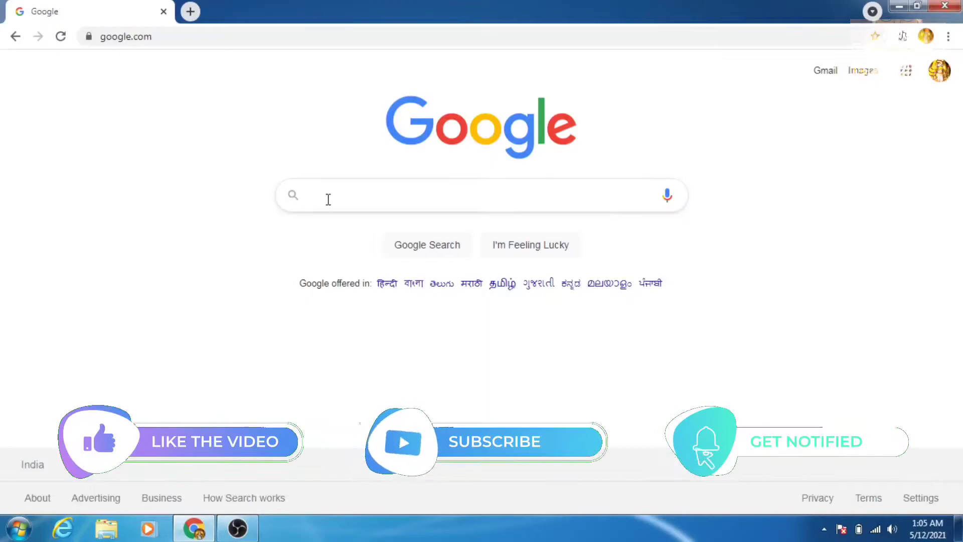
- Search Google for bgyt.epizy.com and locate the site's Login result at the top
left_click(328, 199)
type("bg")
left_click(333, 224)
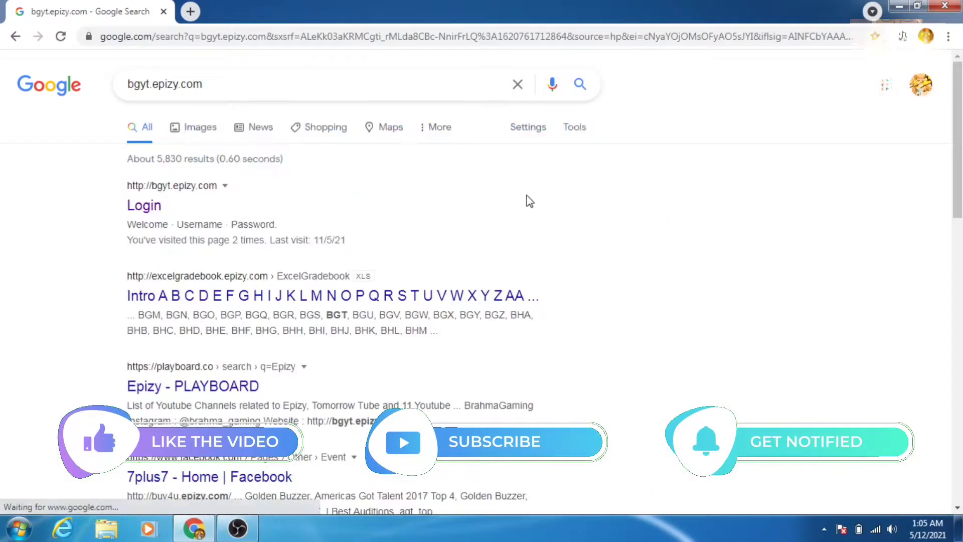
triple_click(245, 84)
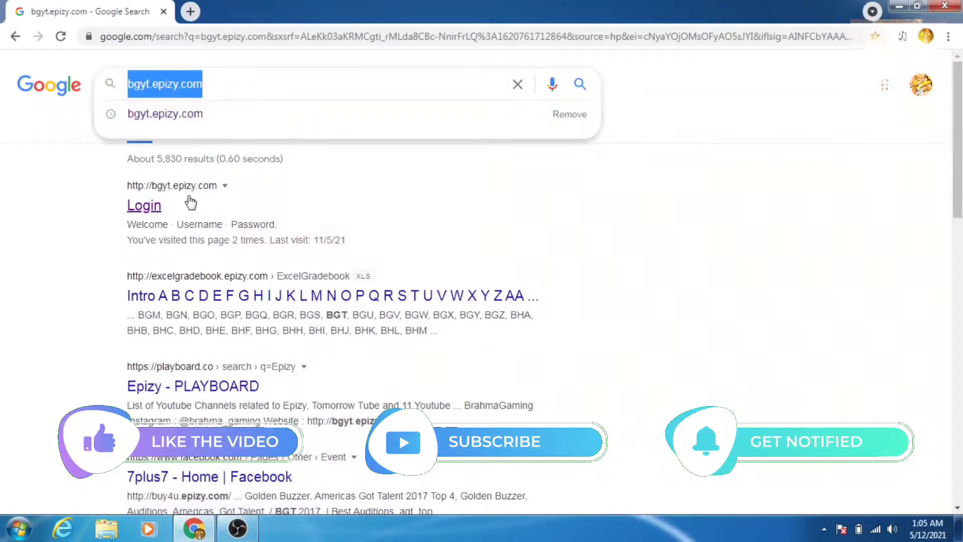
left_click(159, 209)
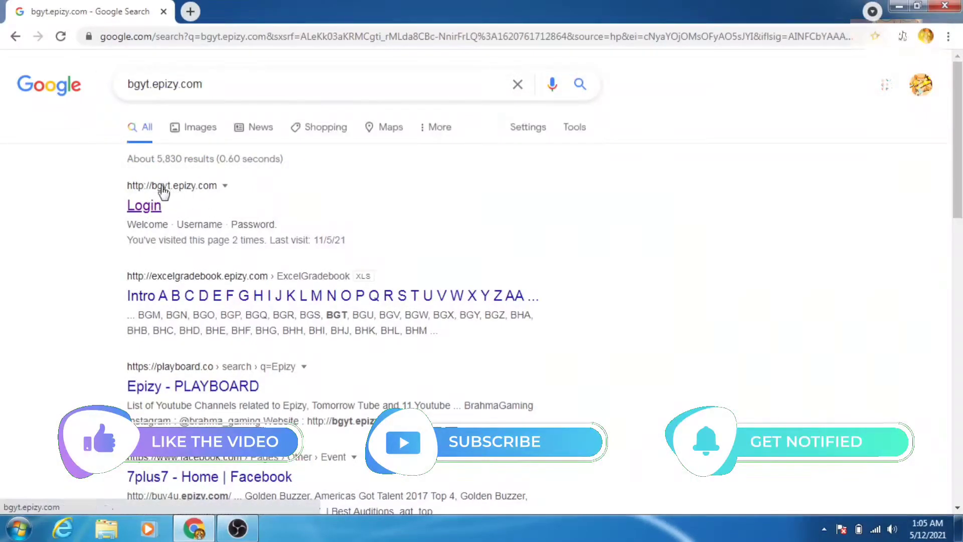
left_click_drag(122, 184, 166, 208)
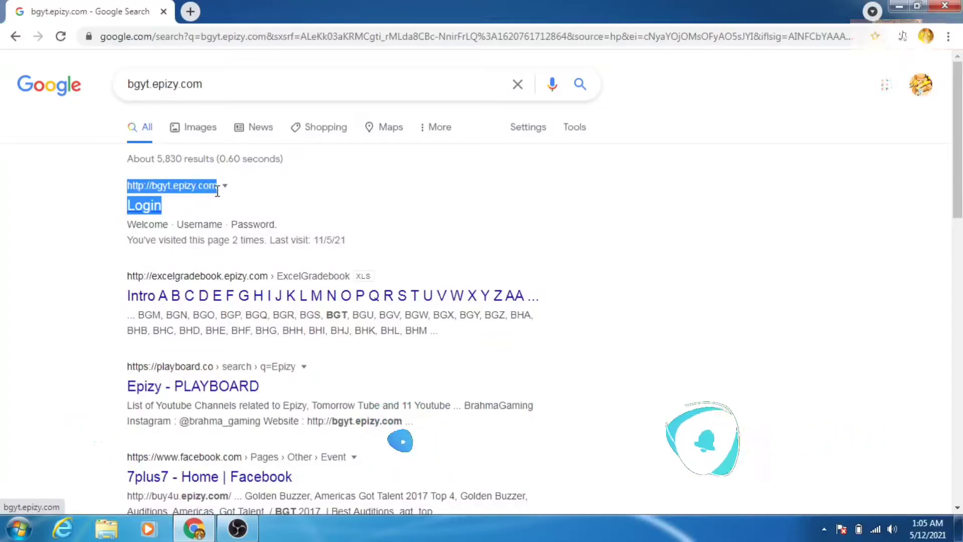
- Sign in to the Brahma Gaming site with the browser's saved username and password
left_click(434, 217)
left_click(153, 208)
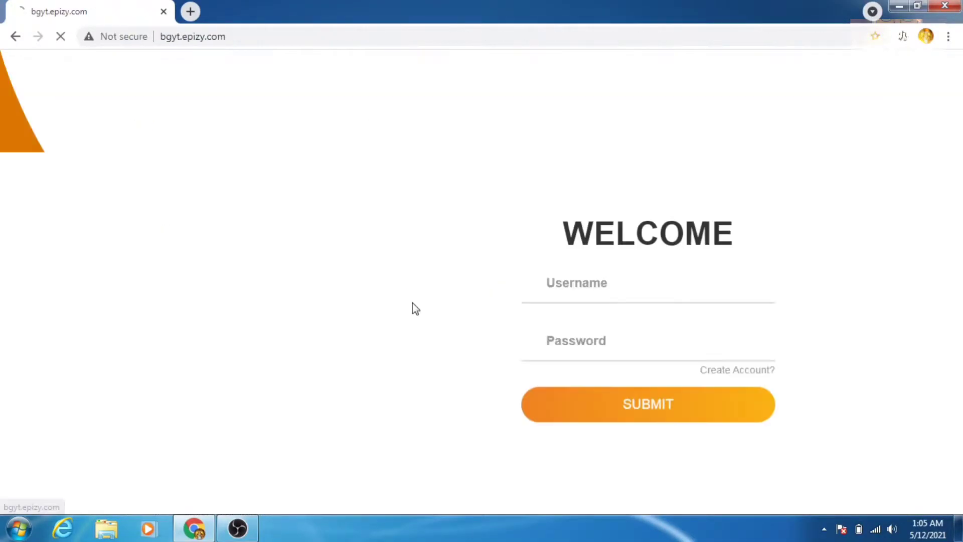
left_click(597, 298)
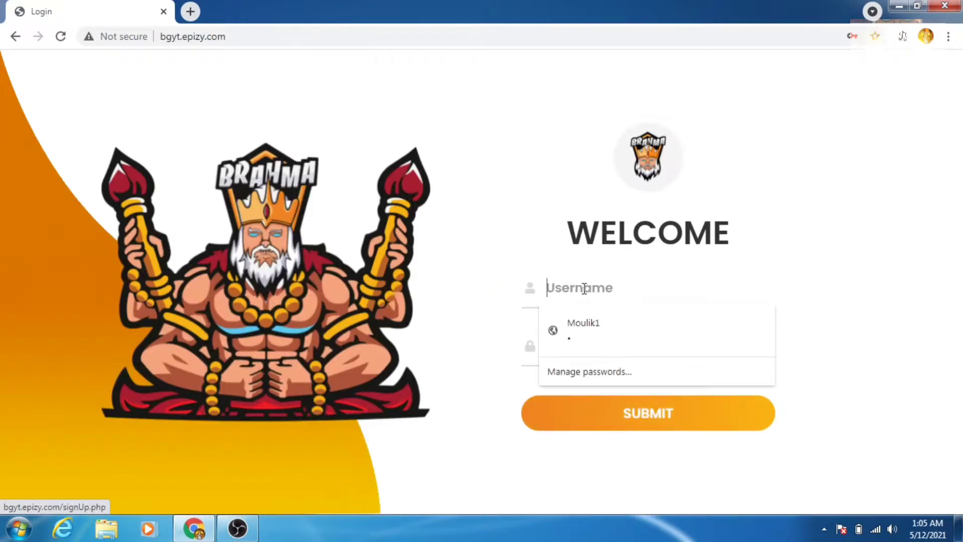
left_click(577, 336)
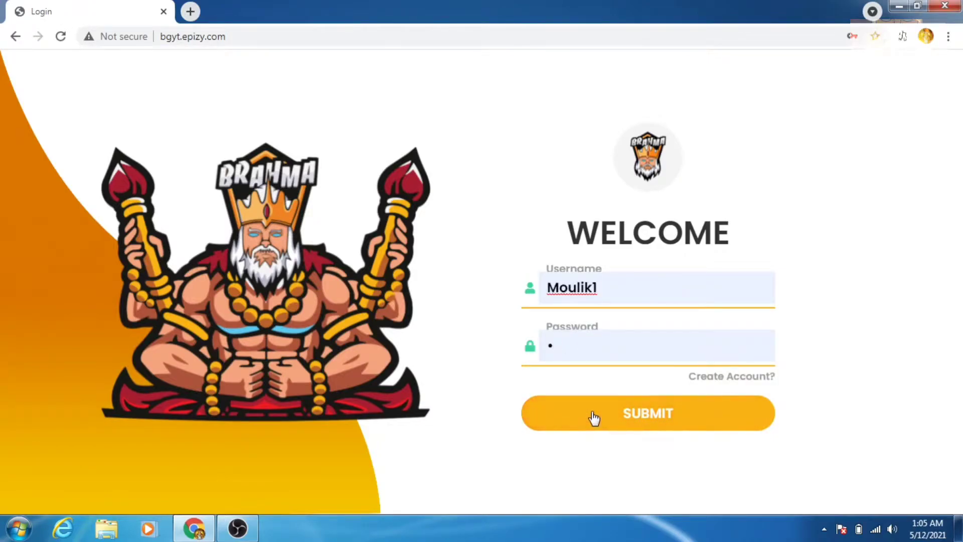
left_click(591, 419)
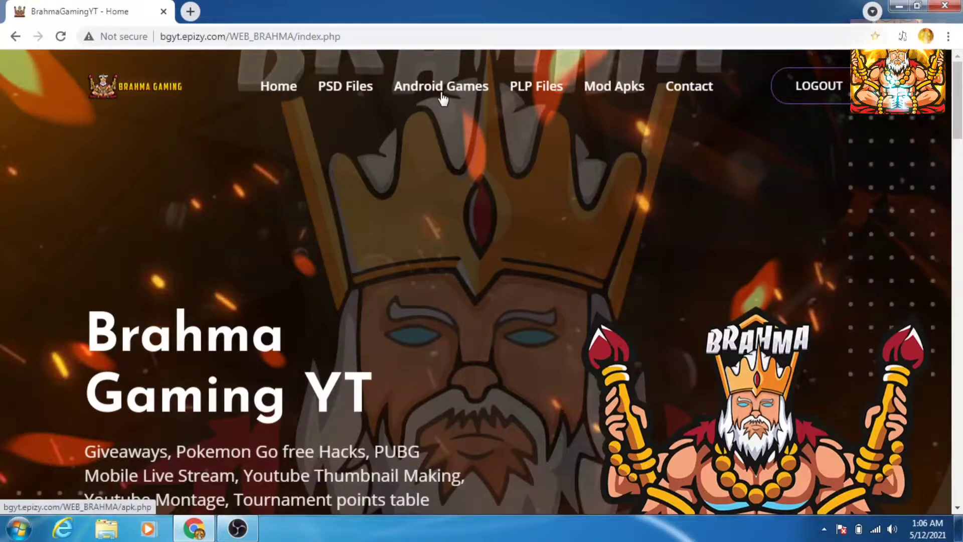
- Go to the PSD Files page and scroll down to the Godzila Theme Thumbnail card
left_click(345, 86)
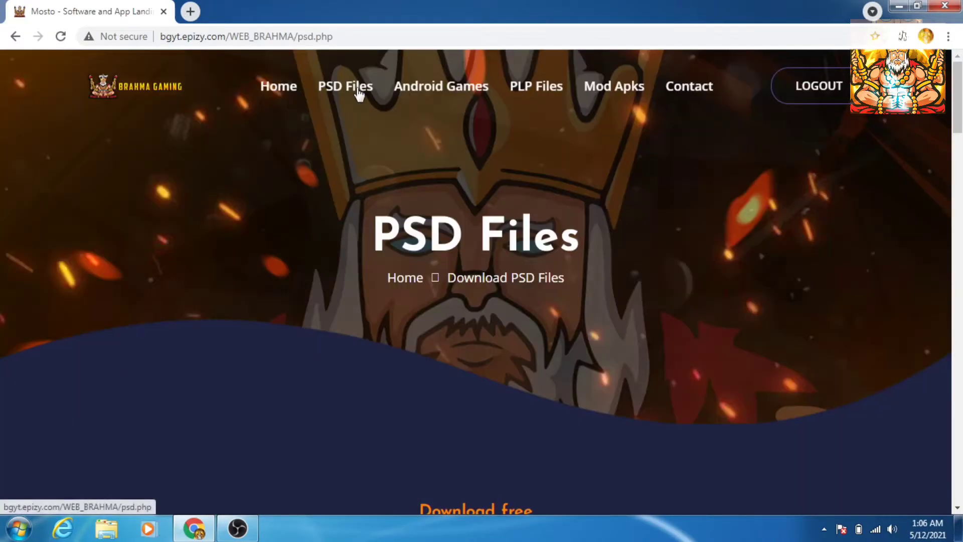
scroll(418, 218, "down", 4)
scroll(419, 220, "down", 4)
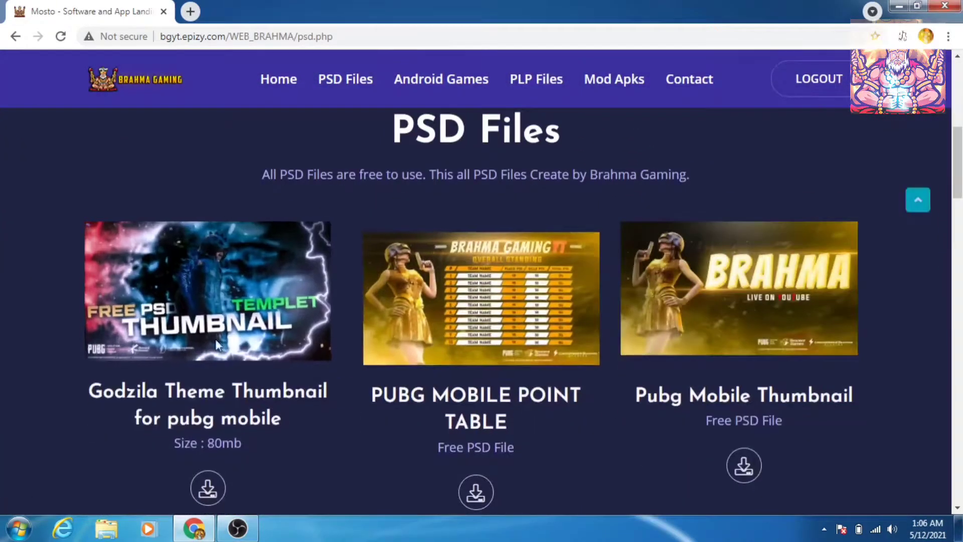
scroll(201, 416, "down", 2)
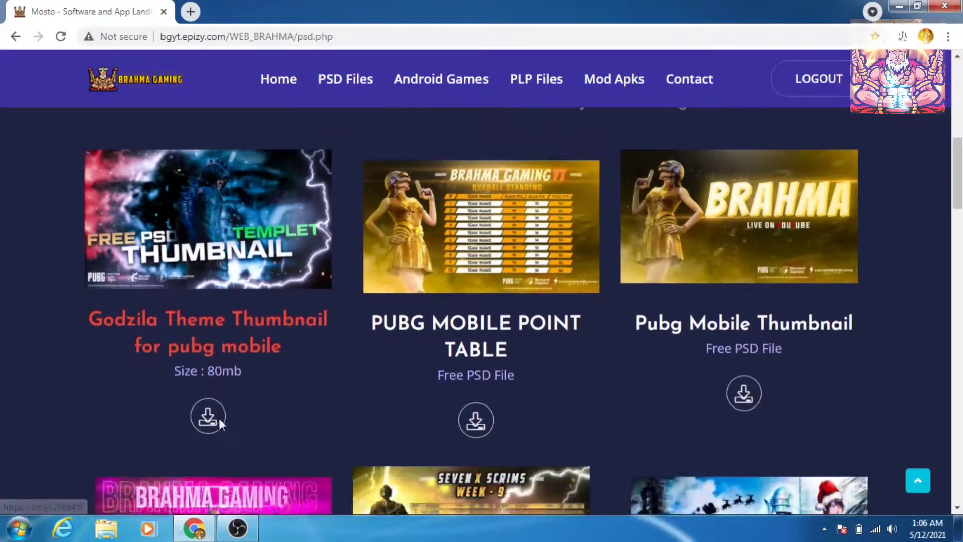
scroll(226, 376, "down", 1)
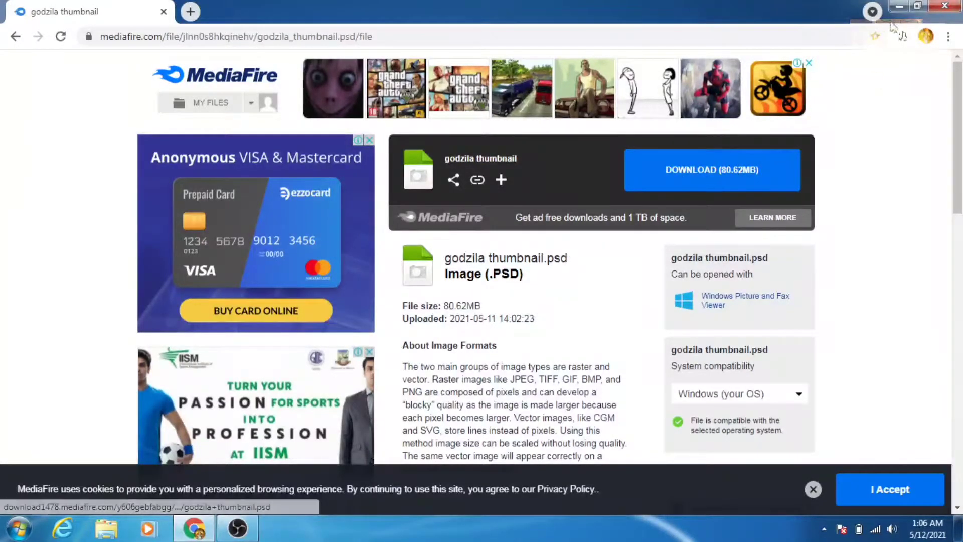
- Close Chrome and launch Adobe Photoshop from its desktop icon
left_click(943, 7)
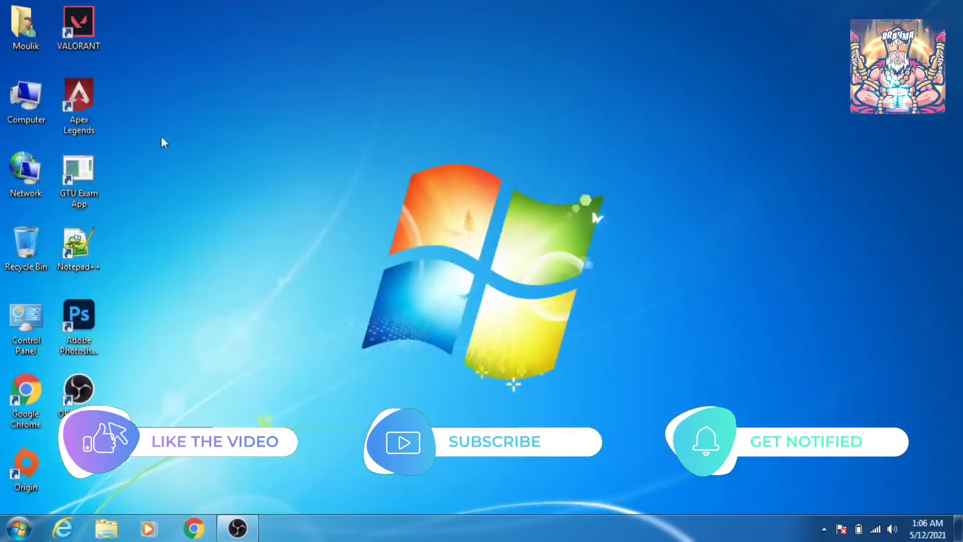
double_click(91, 329)
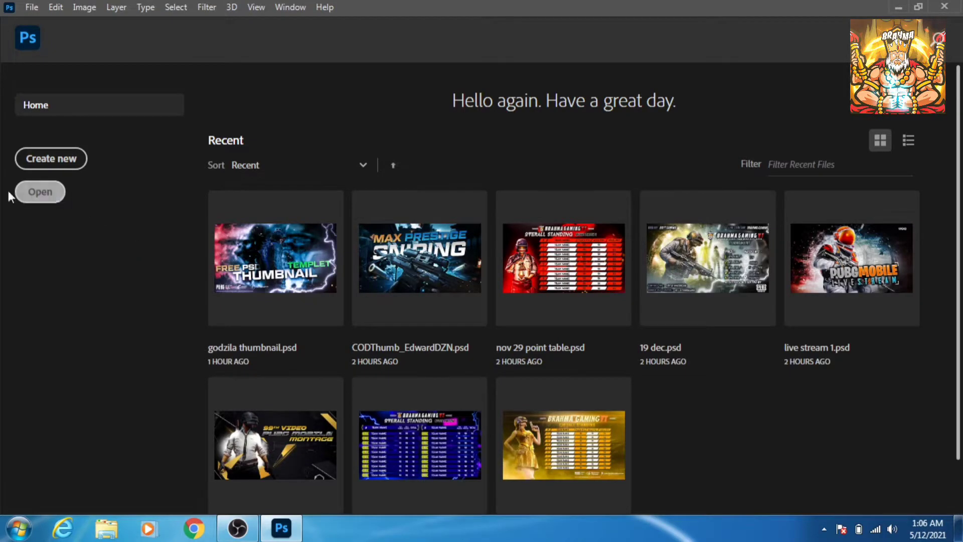
- Open godzila thumbnail.psd from the psd folder on drive D
left_click(31, 198)
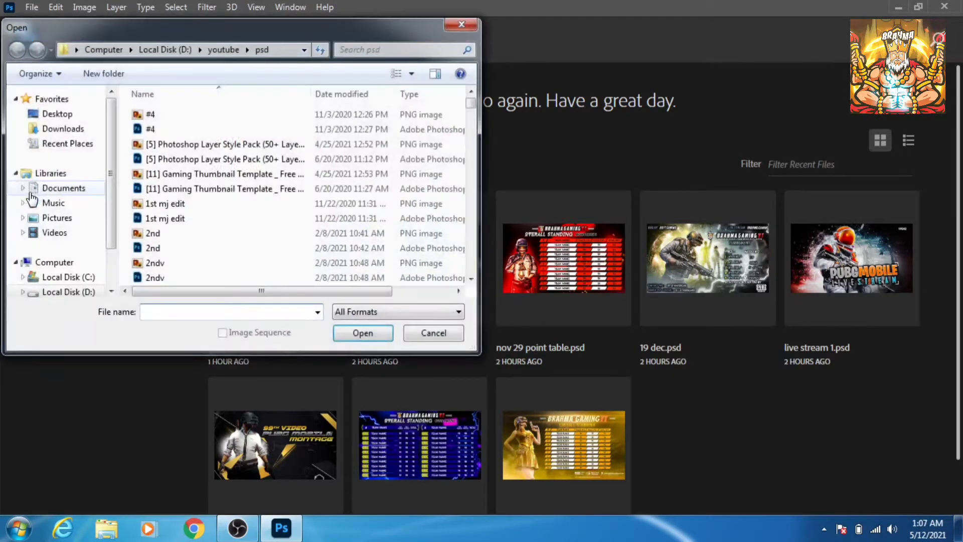
left_click(197, 220)
key("g")
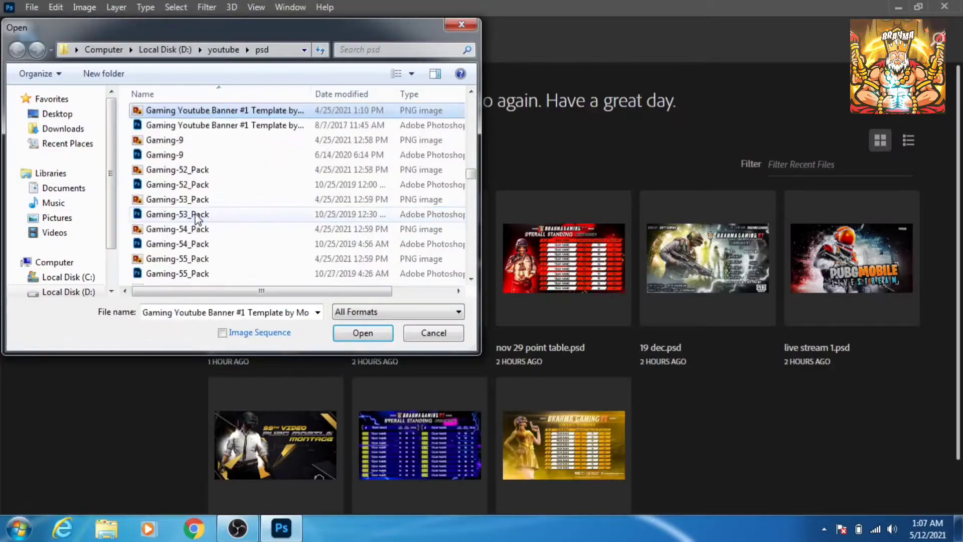
scroll(190, 220, "down", 5)
left_click(177, 219)
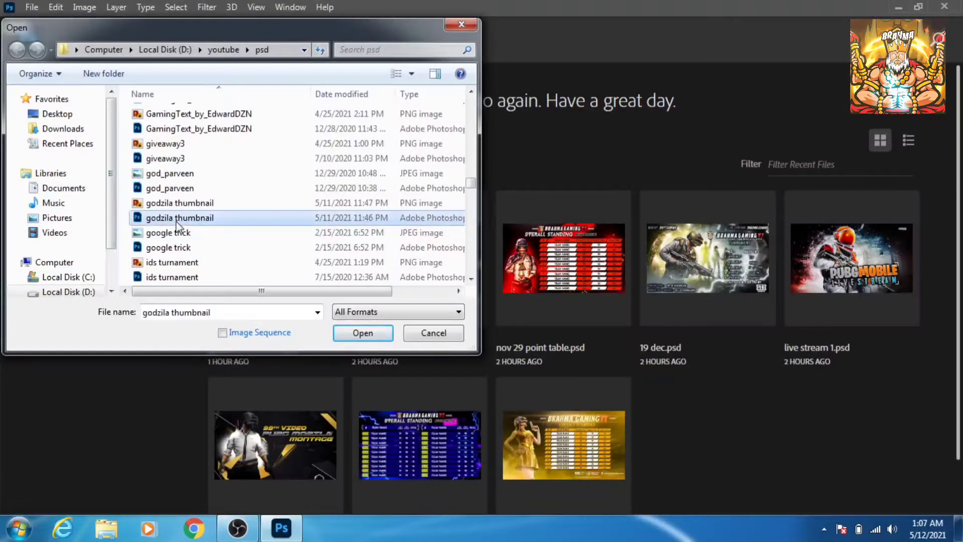
mouse_move(179, 217)
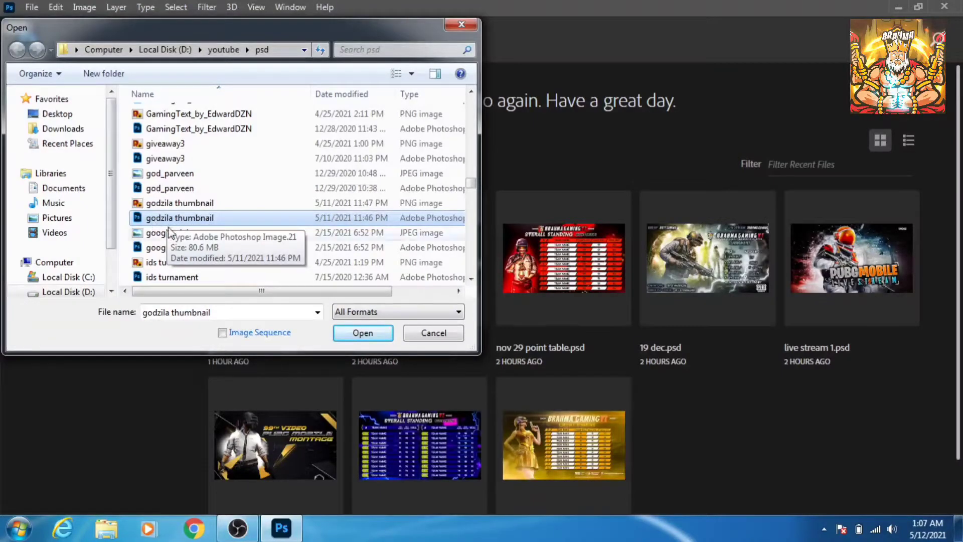
left_click(362, 333)
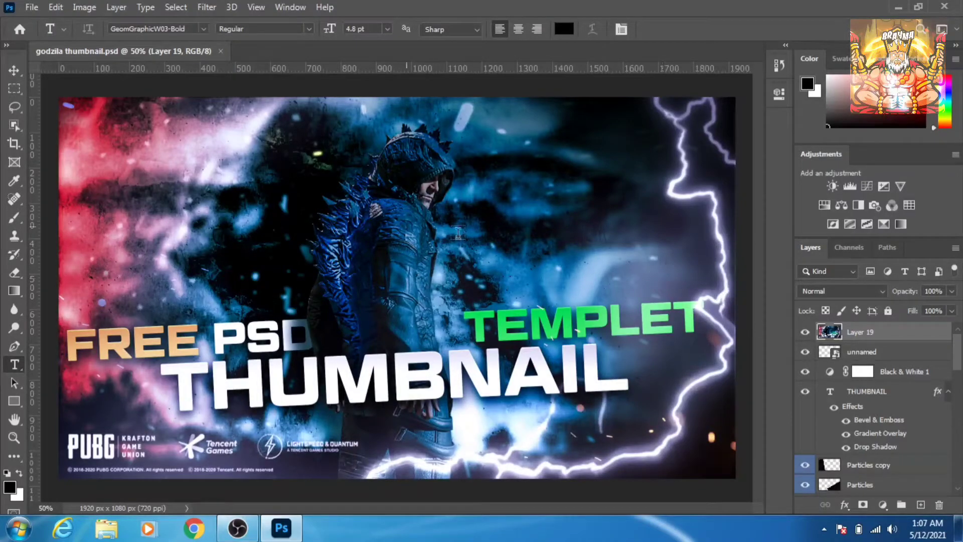
- Hide Layer 19 to remove the thumbnail's blue-pink colour tint
left_click(14, 70)
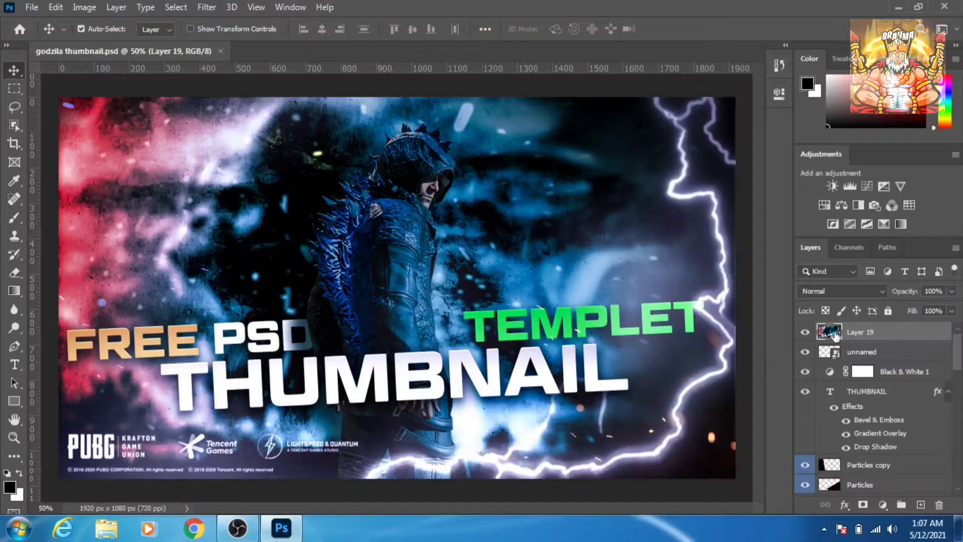
left_click(805, 332)
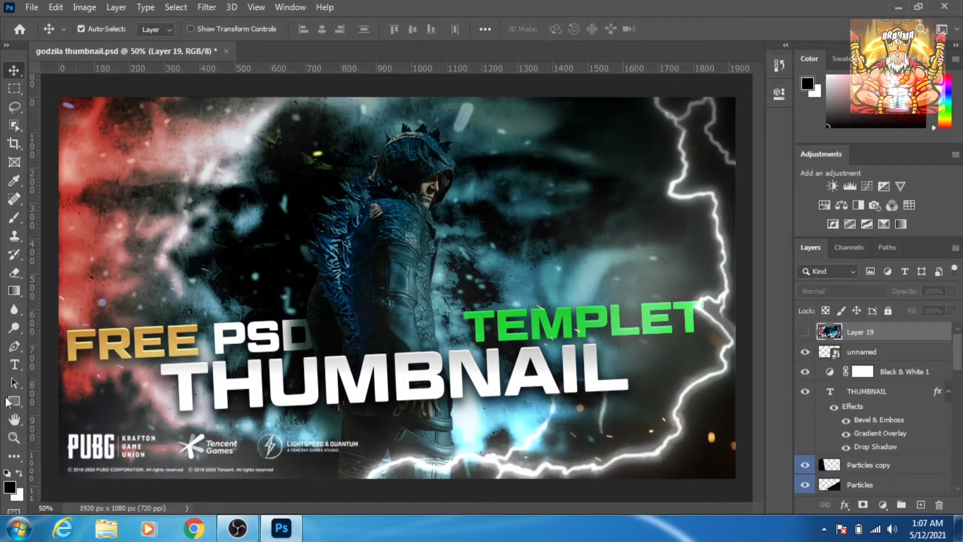
left_click(18, 365)
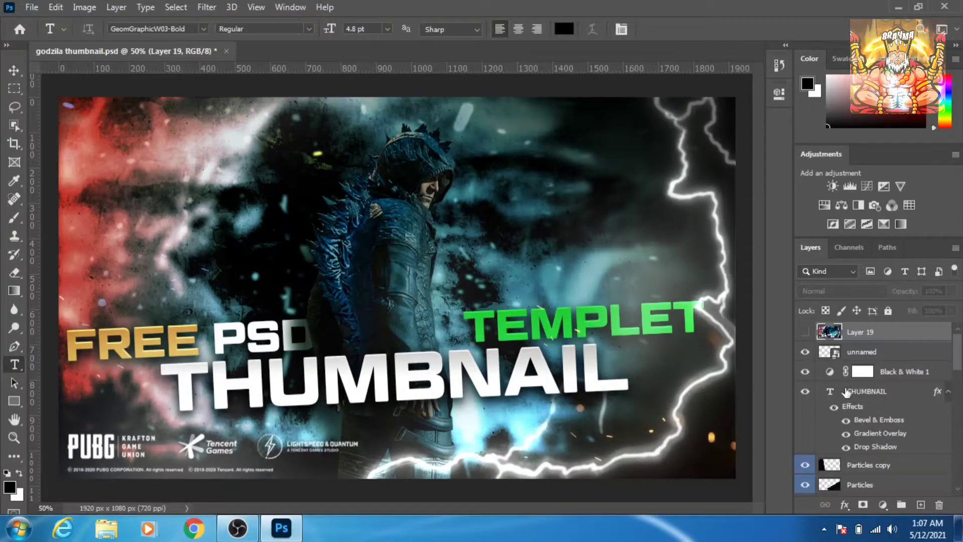
left_click(862, 395)
left_click(273, 334)
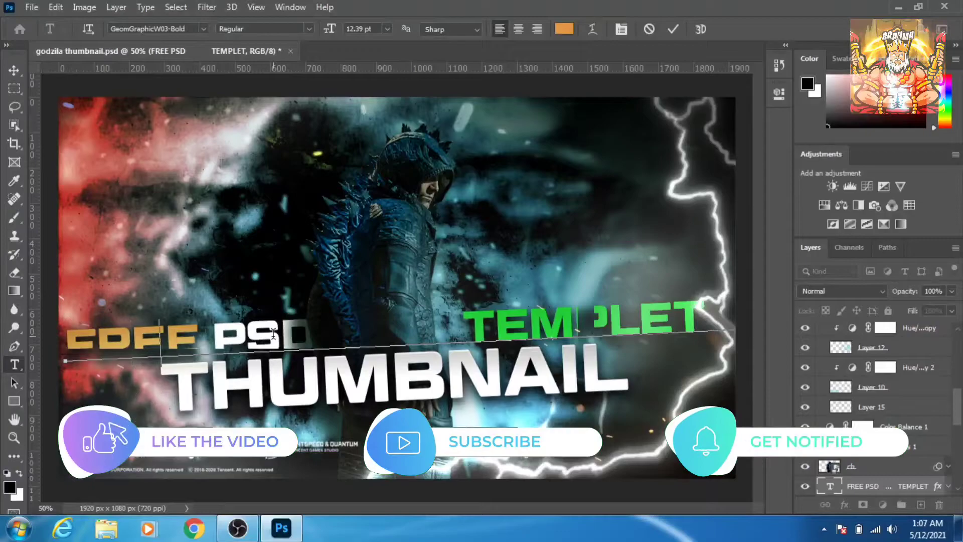
type("gdfgdfg")
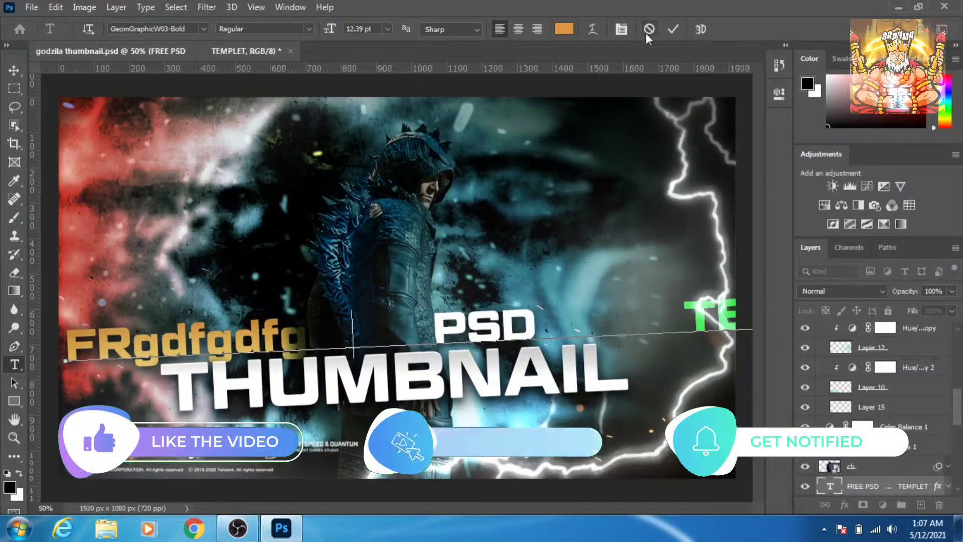
left_click(647, 31)
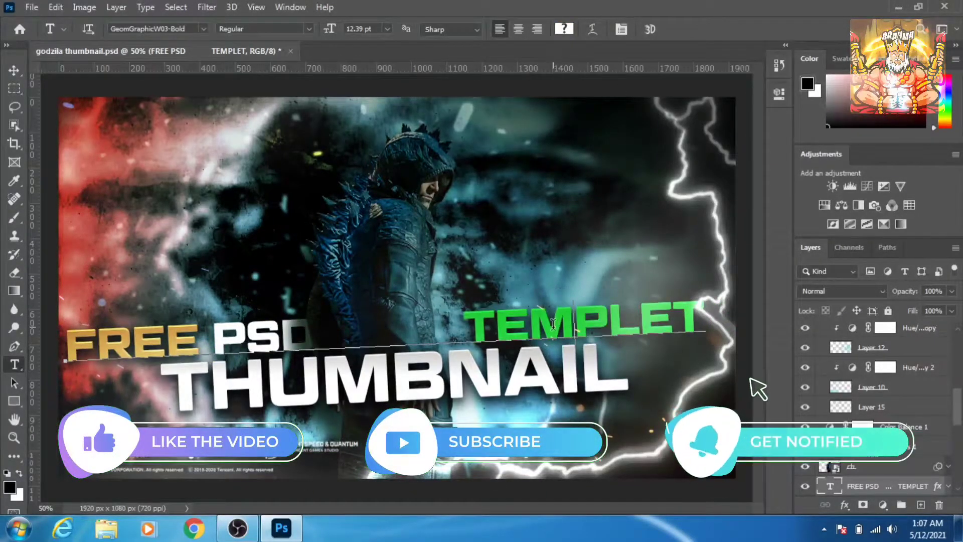
left_click(571, 322)
type("dhdfhg")
left_click(649, 29)
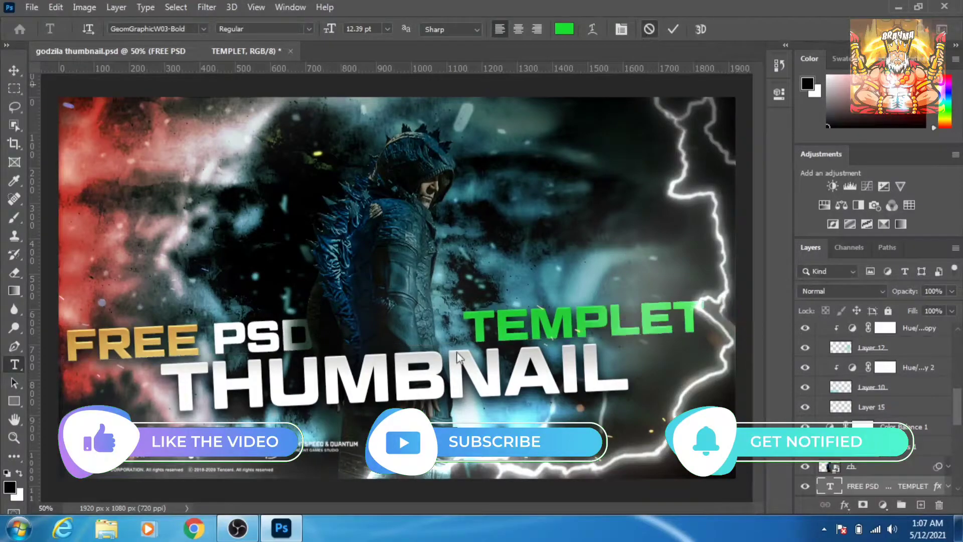
left_click(388, 381)
type("dfhdfhdfh")
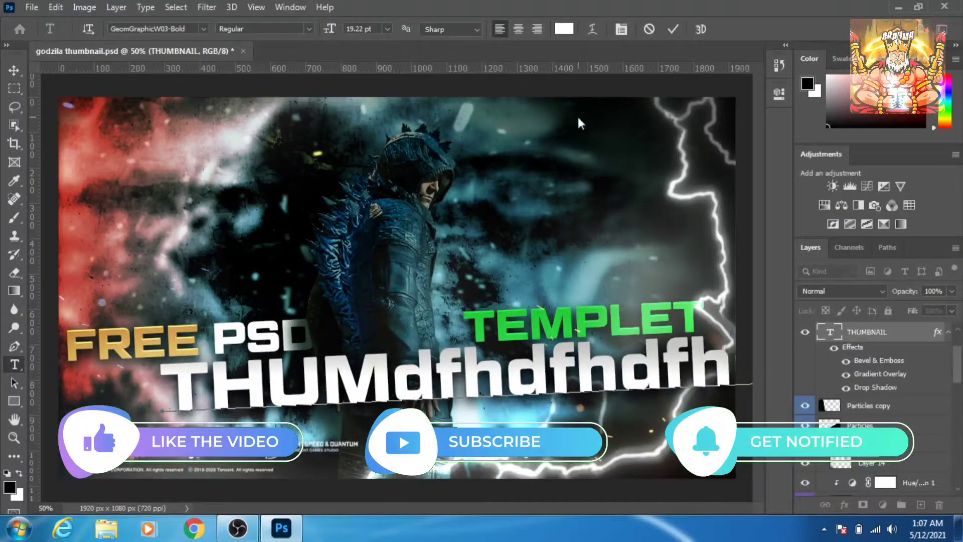
left_click(648, 29)
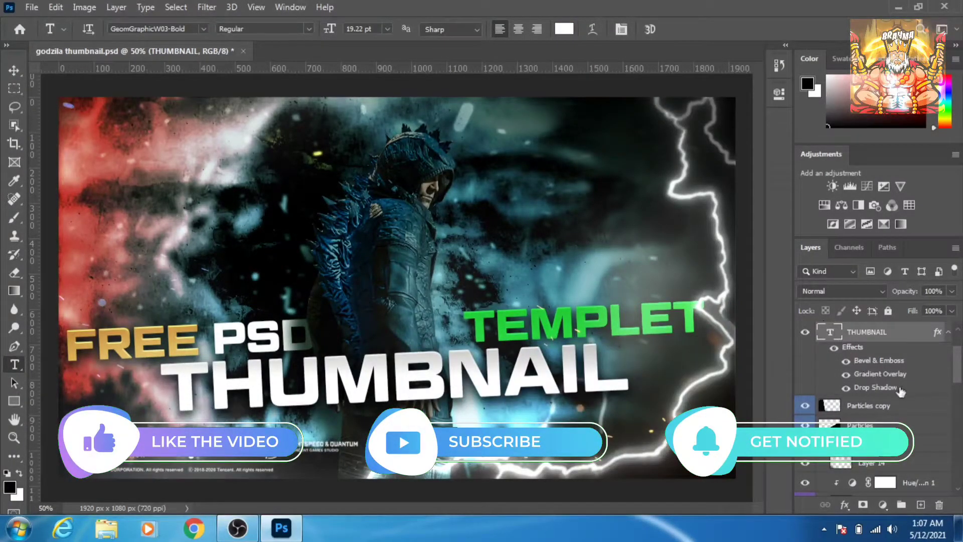
scroll(900, 390, "down", 1)
scroll(903, 396, "down", 1)
scroll(904, 401, "up", 5)
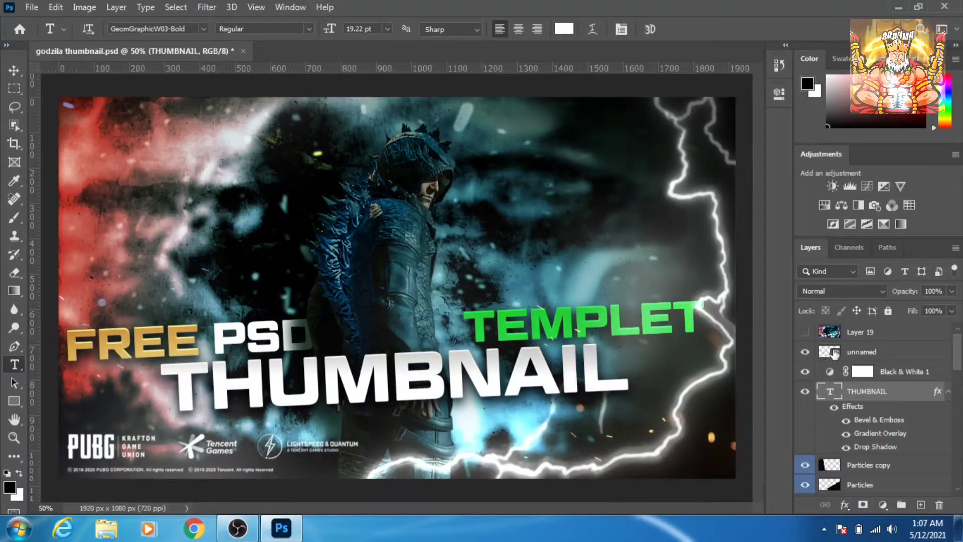
- Add Layer 20 above Layer 19 and stamp the merged thumbnail into it with Apply Image
left_click(913, 333)
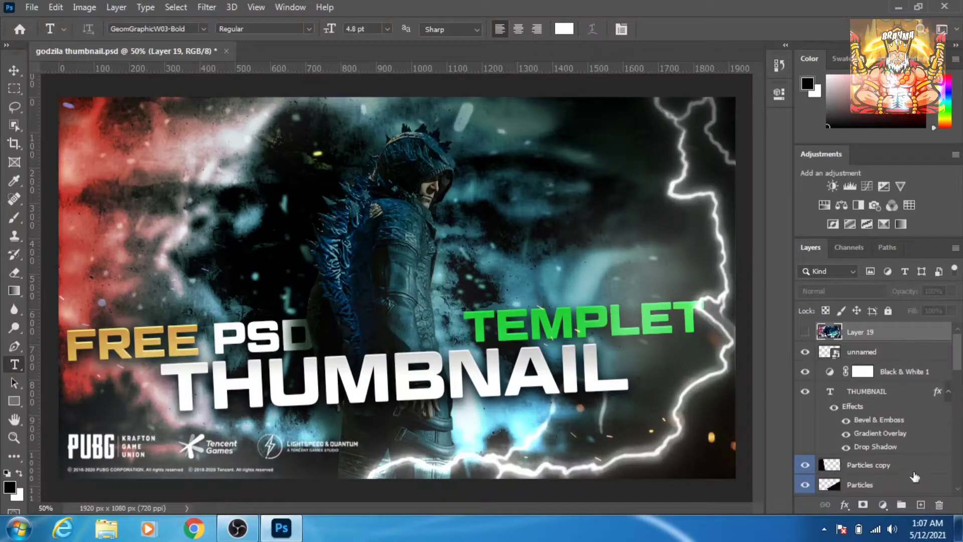
left_click(921, 505)
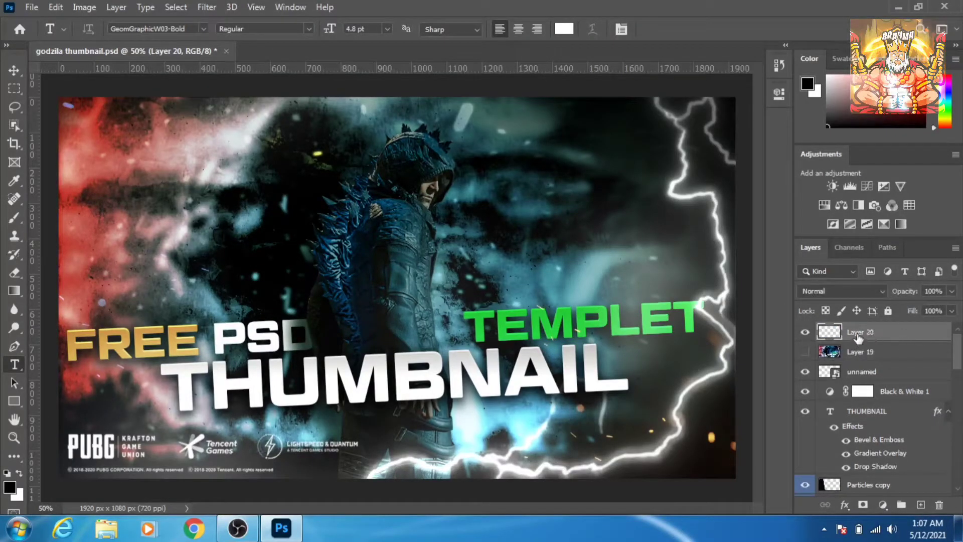
left_click(85, 8)
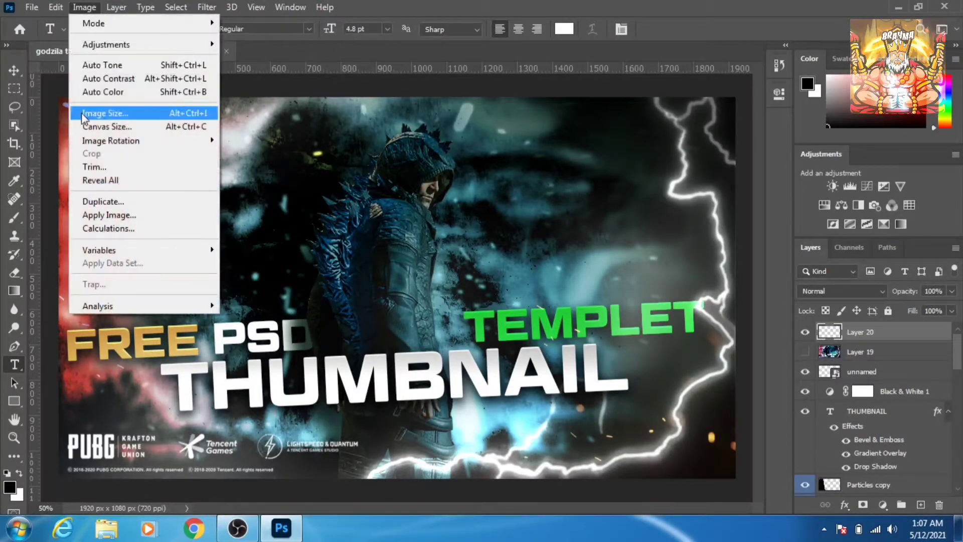
left_click(96, 219)
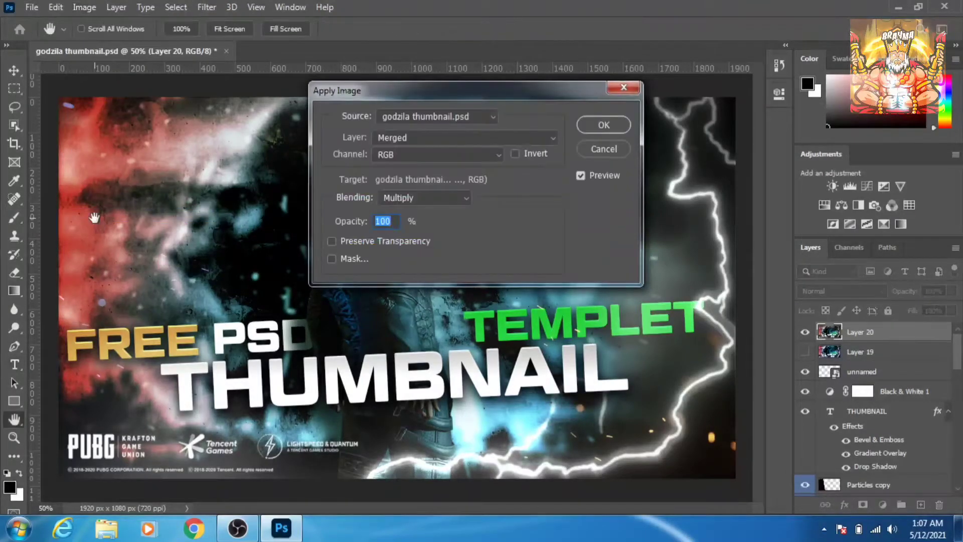
left_click(605, 125)
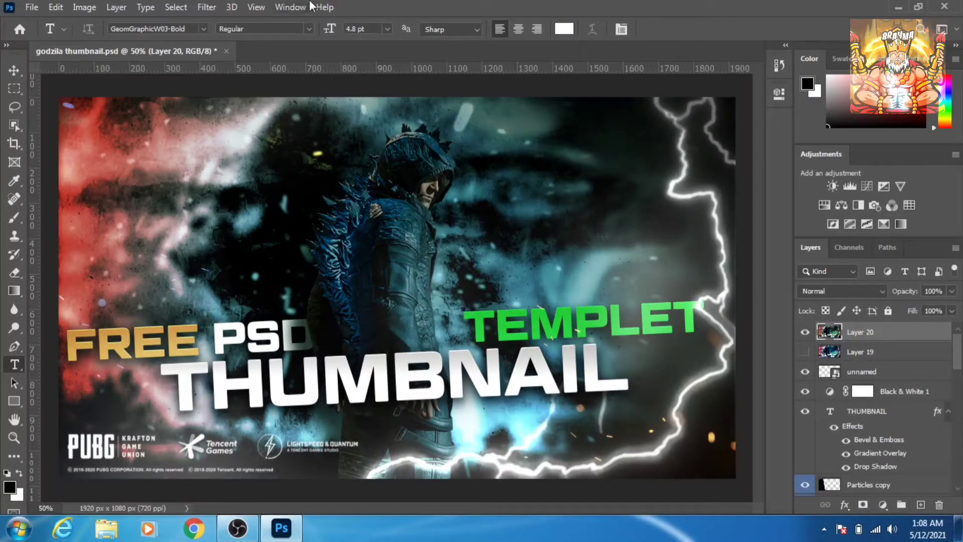
- In Camera Raw on Layer 20, cool the temperature and raise exposure, highlights and whites
left_click(212, 8)
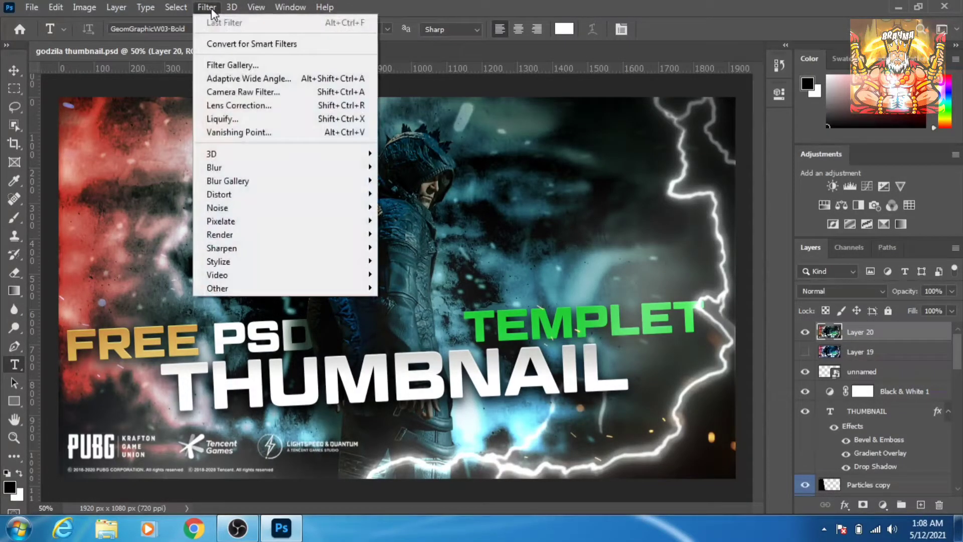
left_click(262, 95)
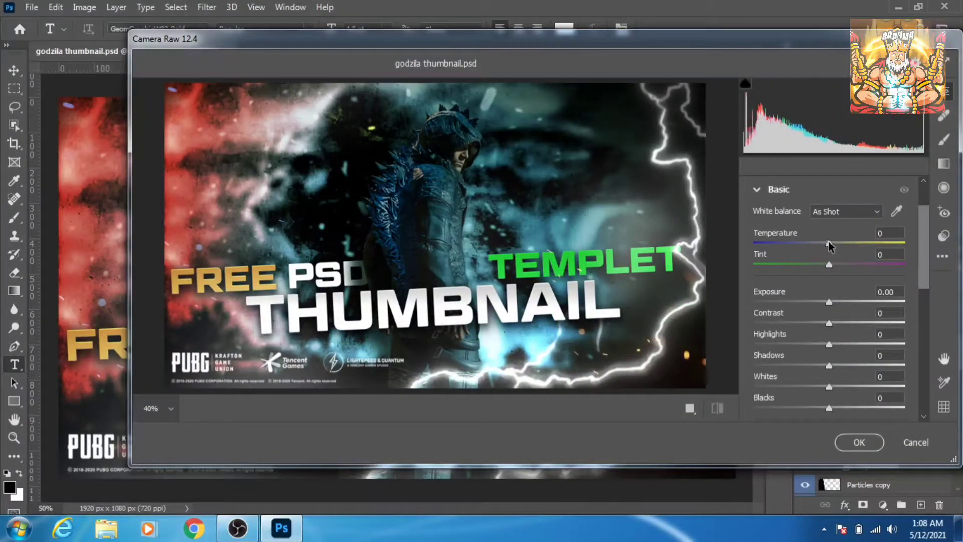
mouse_move(830, 243)
left_mouse_down()
mouse_move(812, 243)
mouse_move(839, 264)
mouse_move(819, 243)
left_mouse_up()
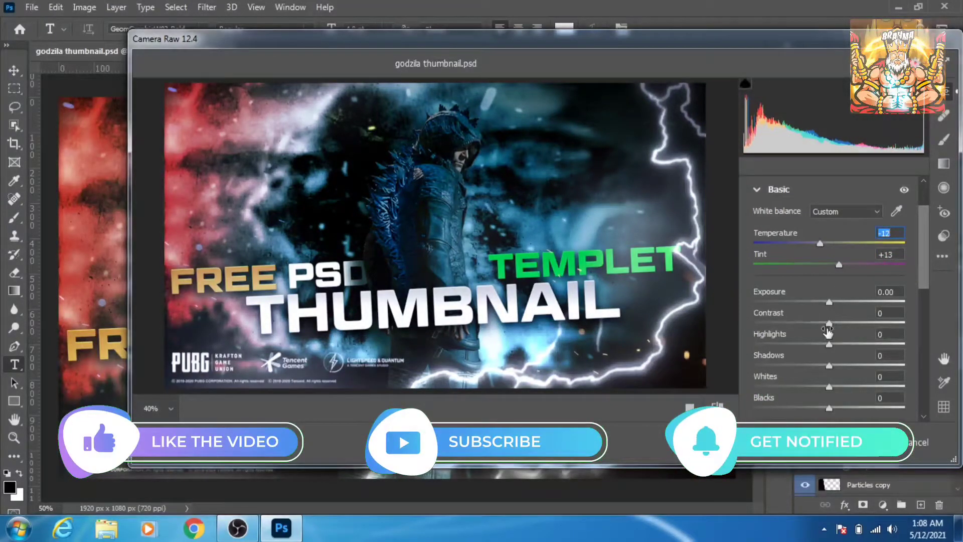
mouse_move(829, 302)
left_mouse_down()
mouse_move(838, 301)
mouse_move(843, 323)
left_mouse_up()
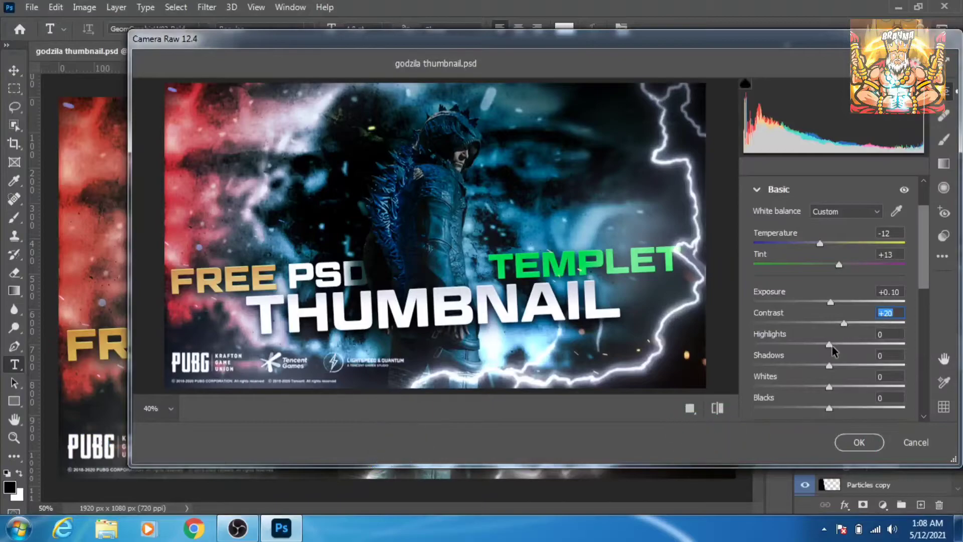
mouse_move(829, 344)
left_mouse_down()
mouse_move(854, 345)
mouse_move(847, 367)
left_mouse_up()
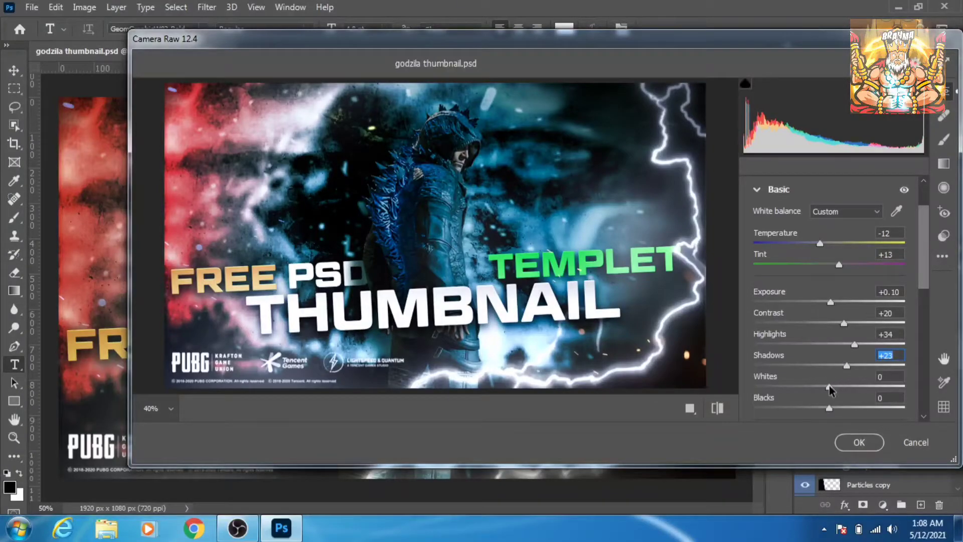
mouse_move(829, 386)
left_mouse_down()
mouse_move(856, 387)
mouse_move(803, 409)
left_mouse_up()
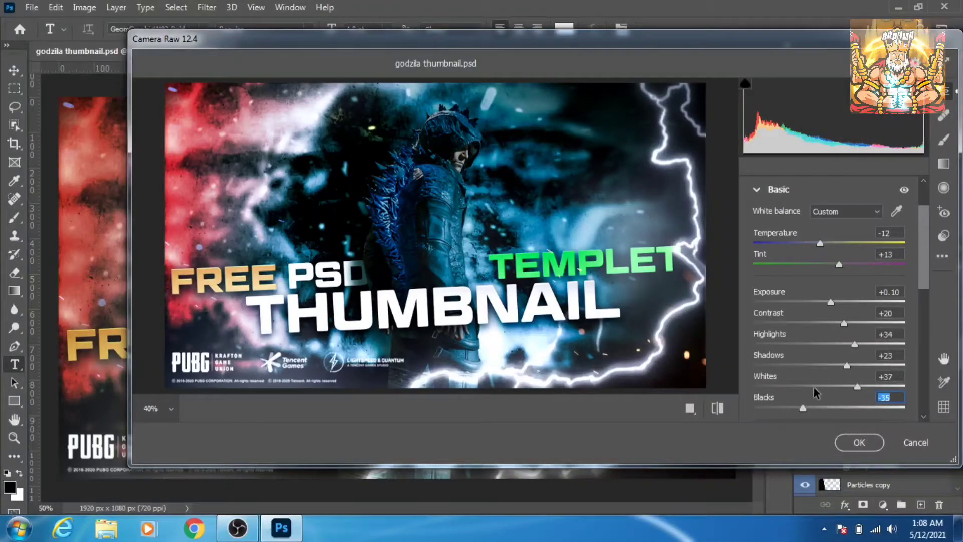
- Add Clarity +34 and Vibrance +53, apply the grading, and toggle Layer 20 to compare
scroll(815, 393, "down", 1)
scroll(816, 391, "down", 2)
mouse_move(829, 366)
left_mouse_down()
mouse_move(868, 365)
mouse_move(859, 370)
left_mouse_up()
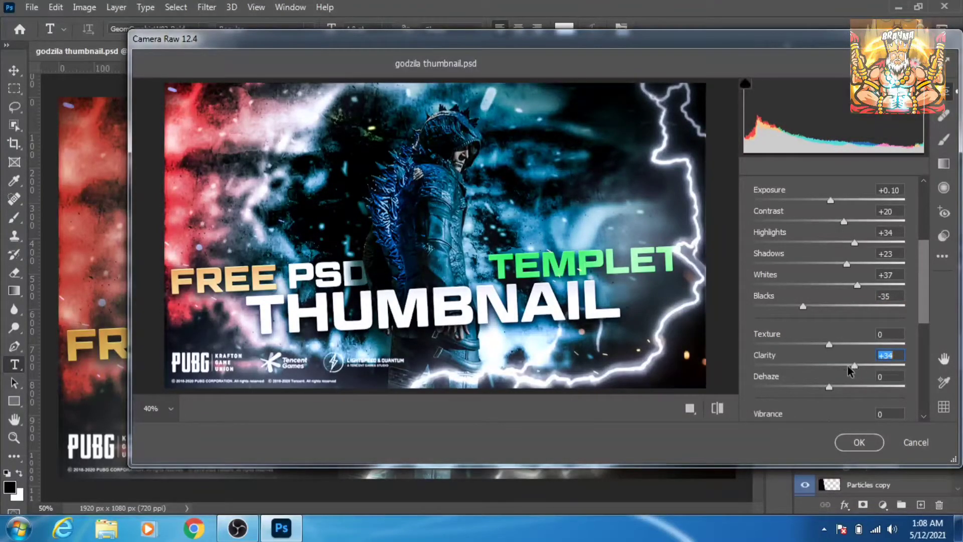
scroll(847, 372, "down", 1)
scroll(838, 354, "down", 2)
left_click(829, 324)
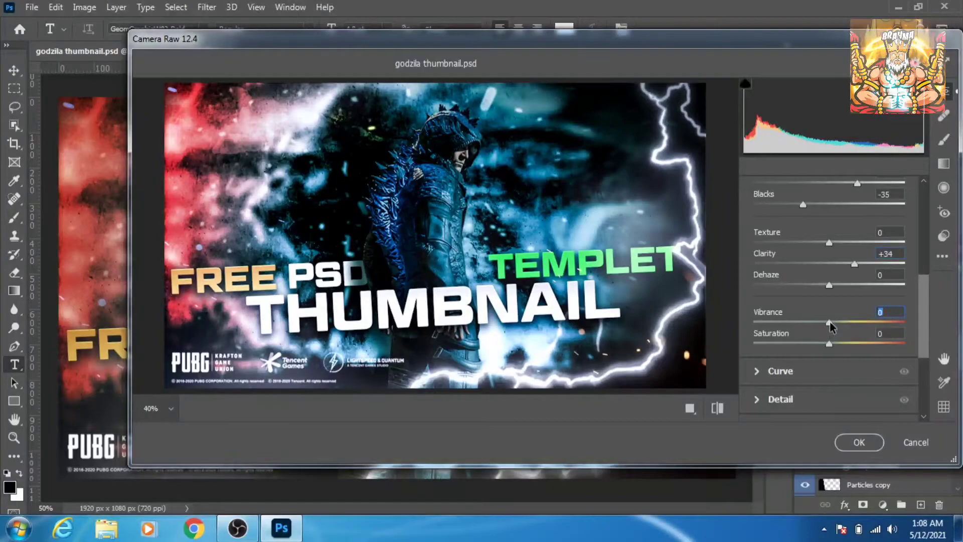
left_click_drag(830, 323, 869, 322)
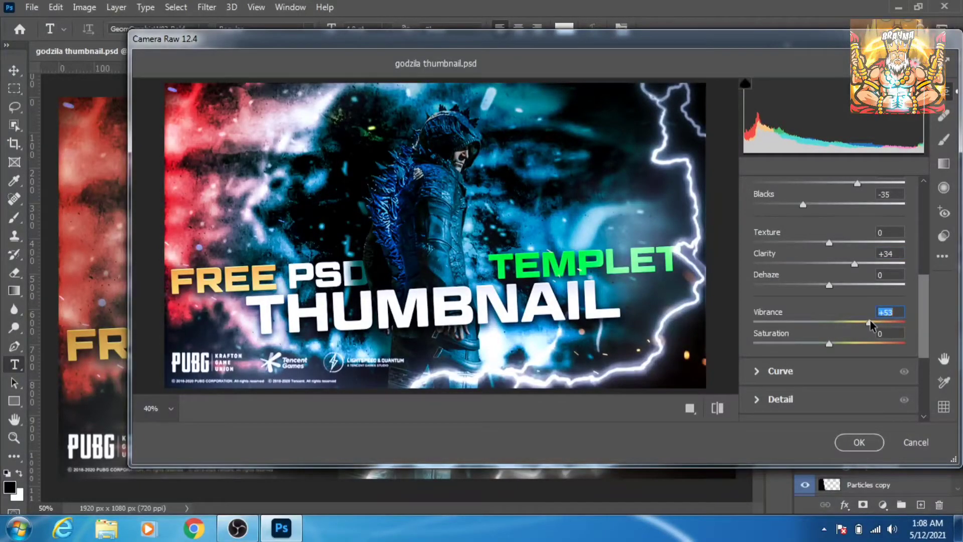
left_click(848, 442)
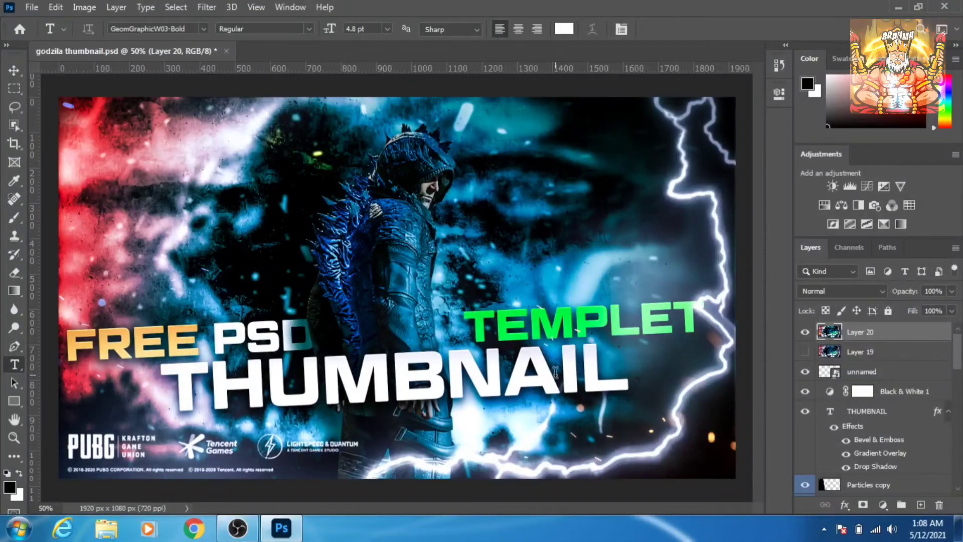
left_click(805, 333)
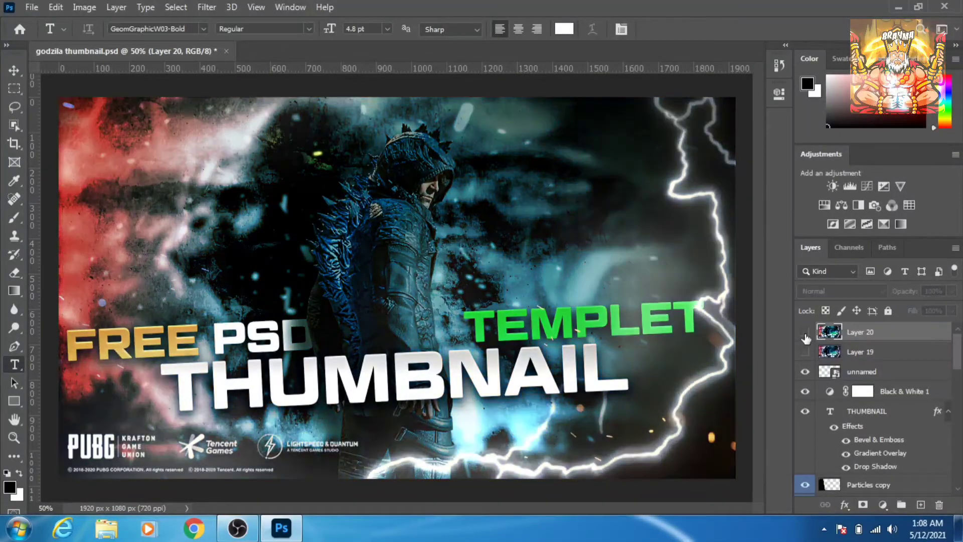
left_click(805, 333)
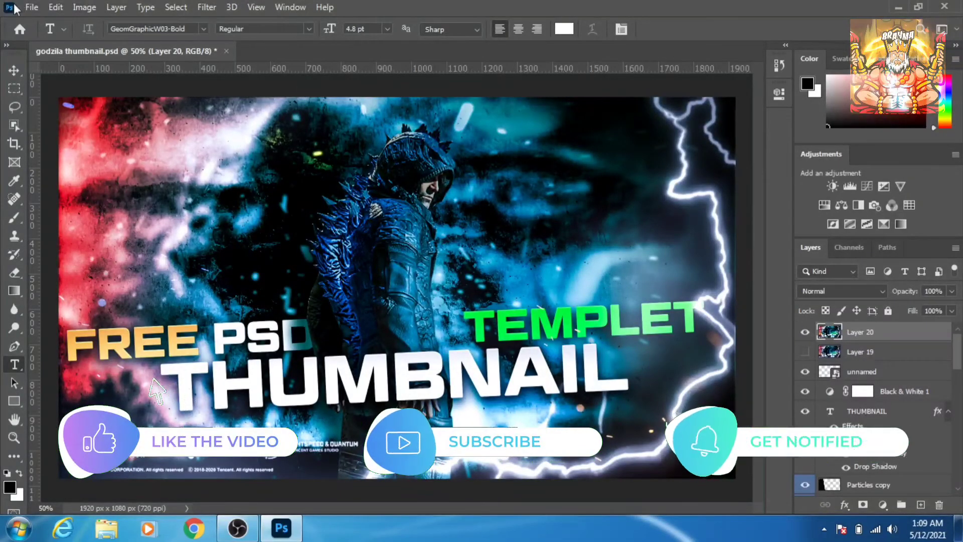
left_click(32, 9)
mouse_move(47, 212)
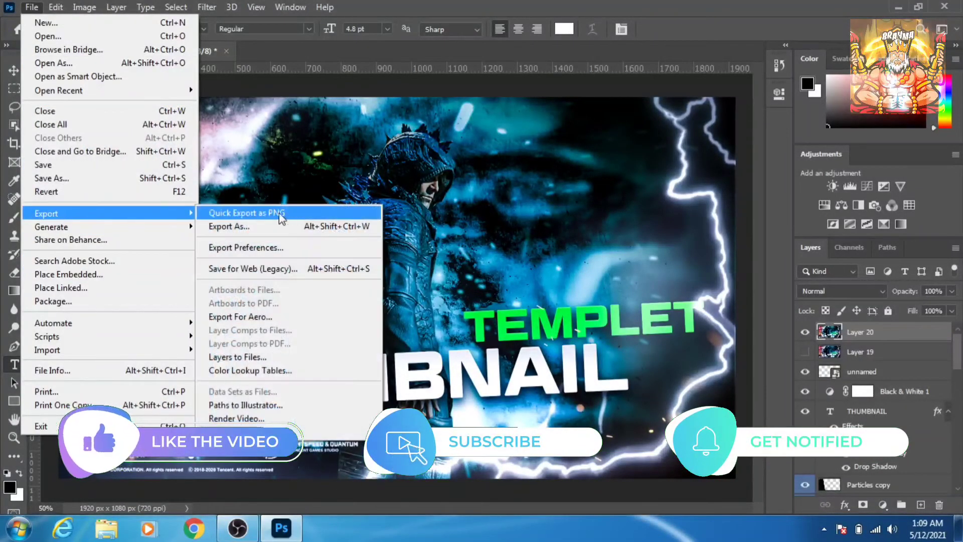
left_click(253, 213)
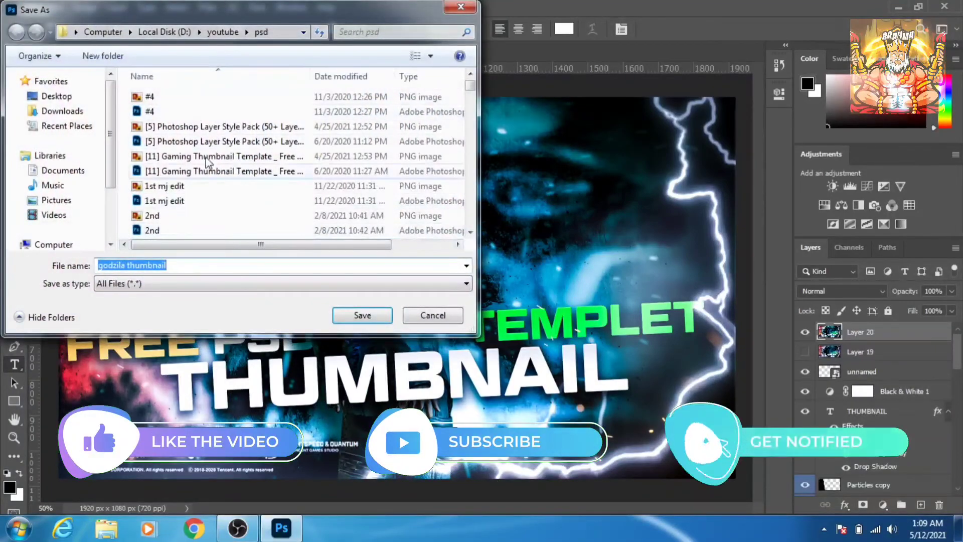
left_click(56, 97)
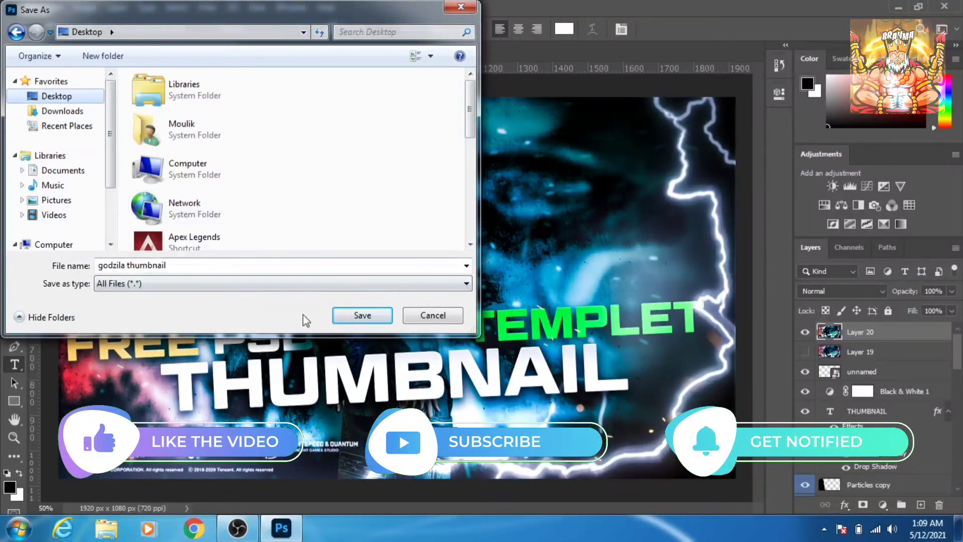
left_click(419, 318)
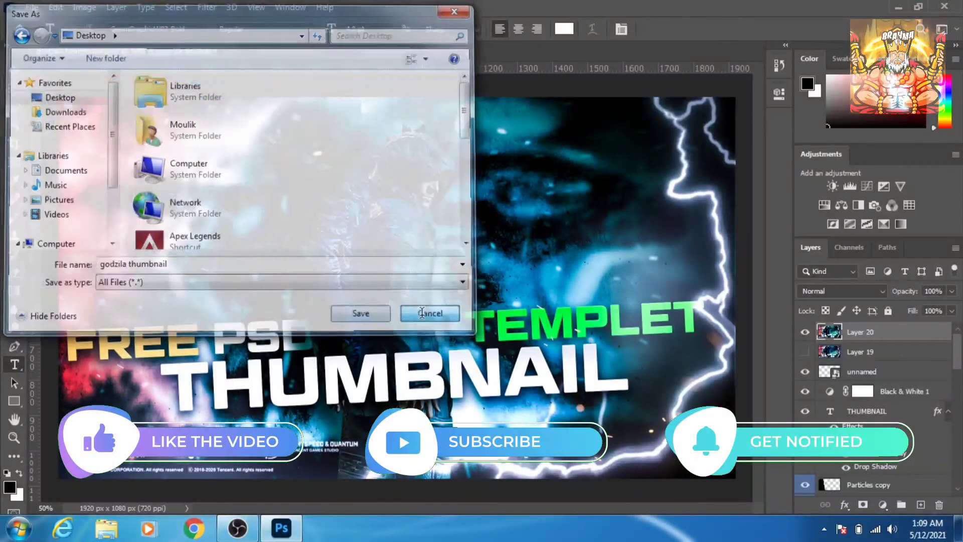